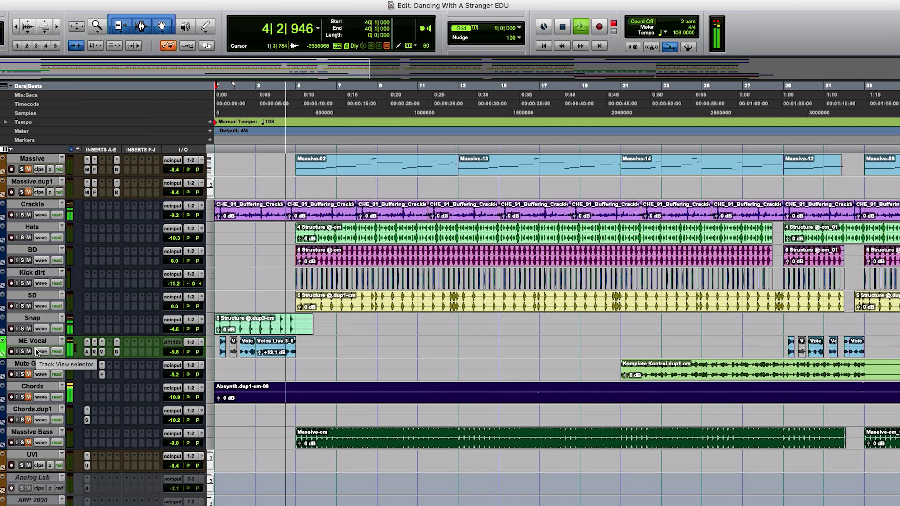
- Stop playback, solo the ME Vocal track, and restart the session from the top
key("space")
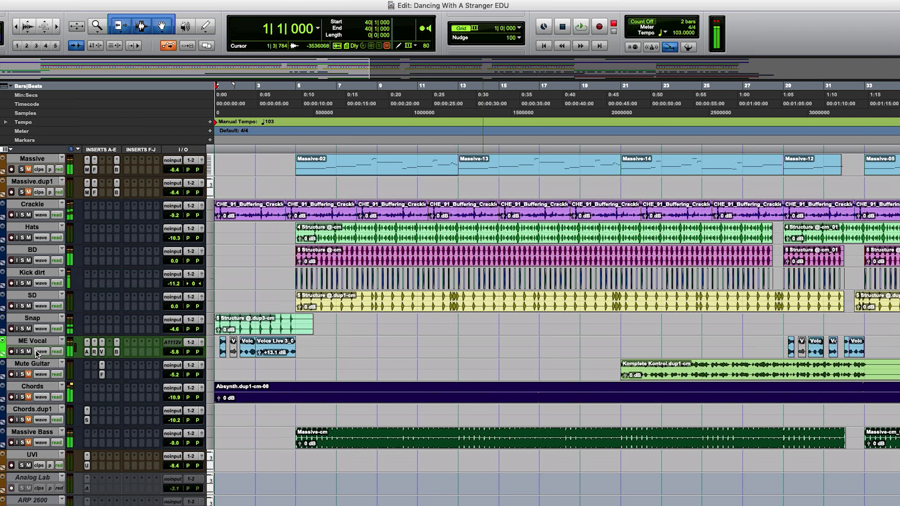
left_click(22, 351)
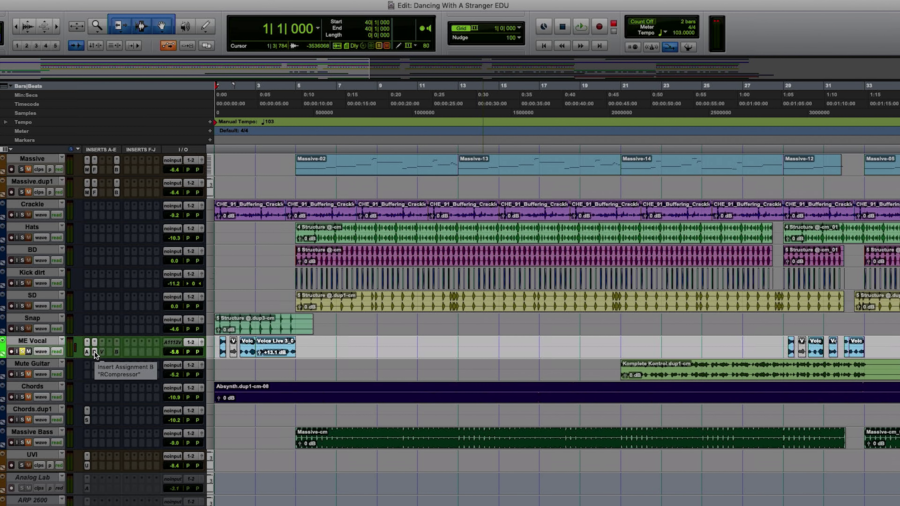
key("space")
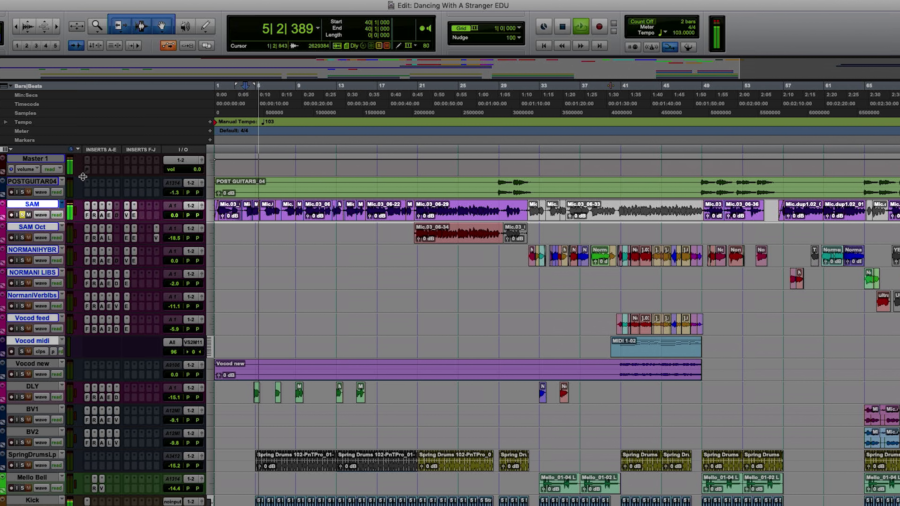
- Review SAM's d2 EQ, Renaissance Compressor, EchoBoy and ValhallaVintageVerb inserts, moving the reverb window aside
left_click(44, 222)
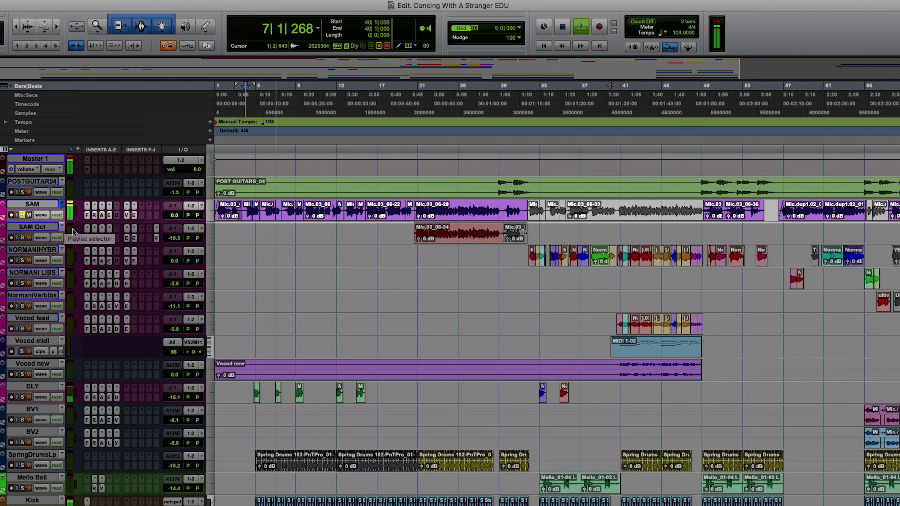
left_click(87, 216)
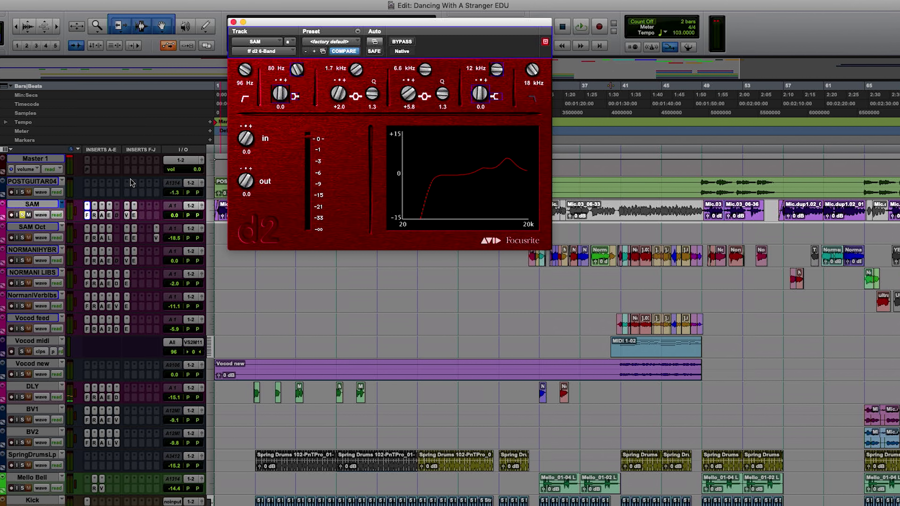
left_click(94, 215)
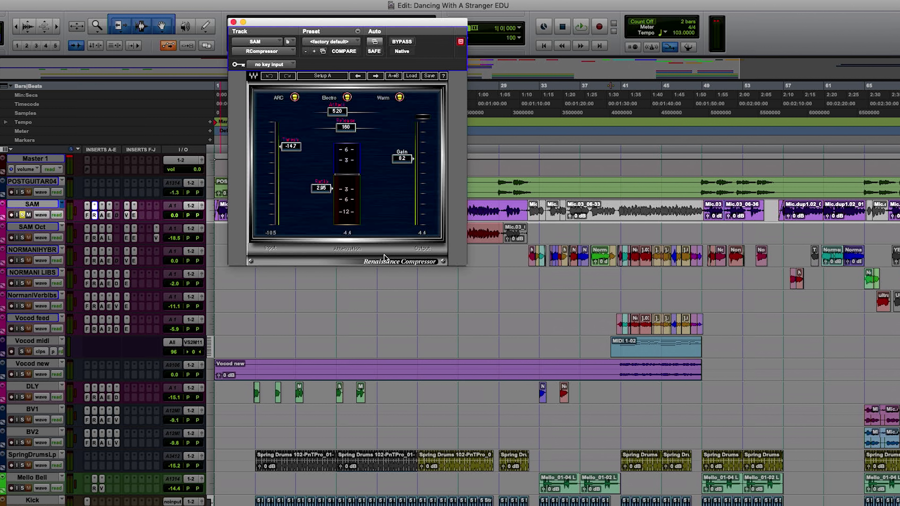
left_click(110, 215)
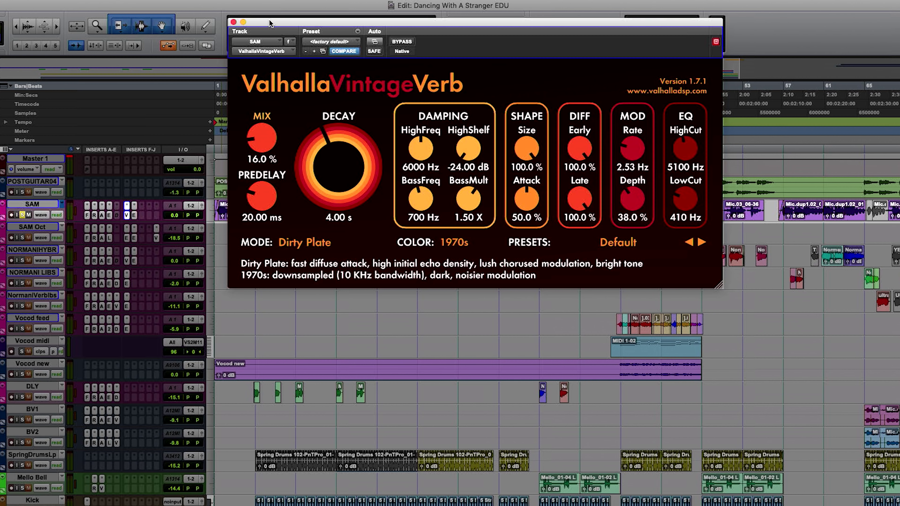
left_click_drag(270, 23, 287, 2)
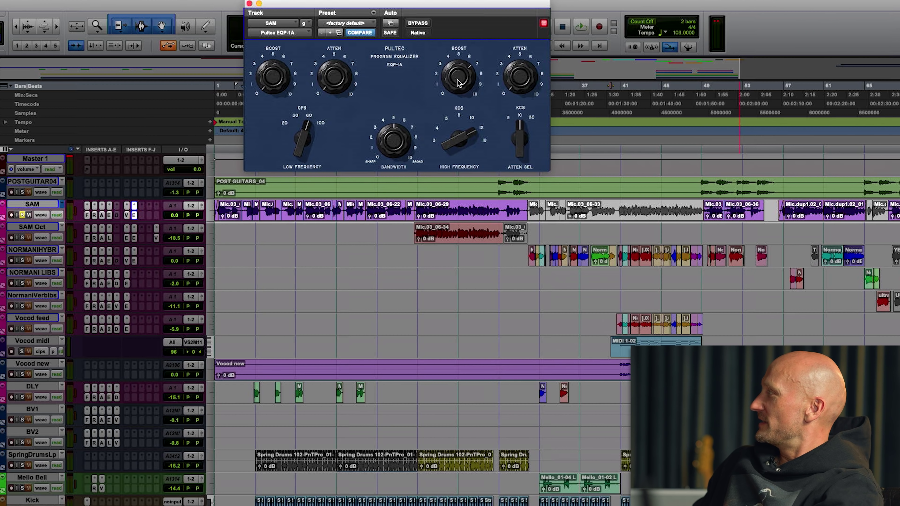
- Raise the SAM Pultec's high-frequency boost and compare it bypassed versus active during playback
left_click_drag(457, 87, 459, 74)
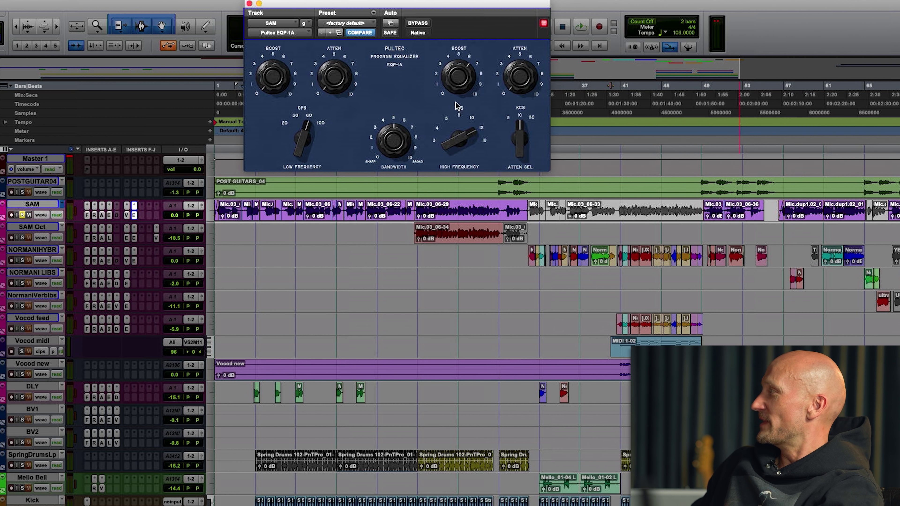
key("space")
left_click(418, 23)
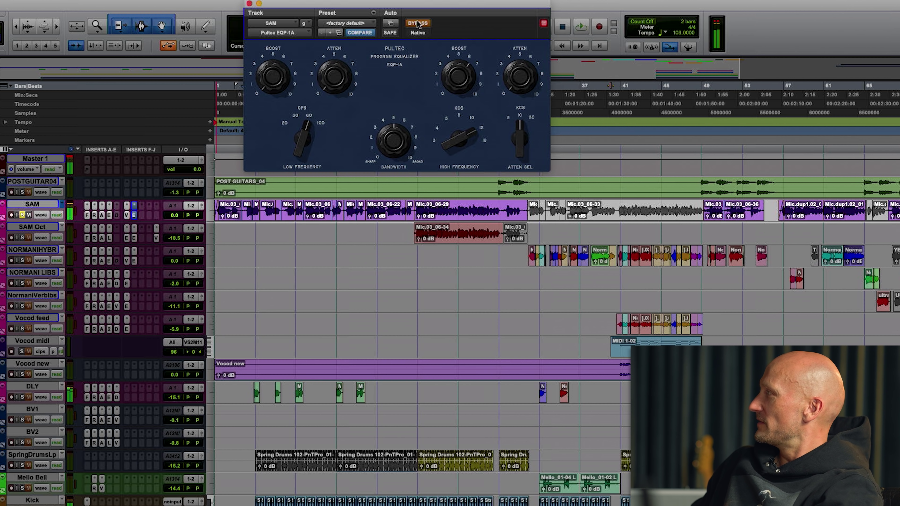
left_click(418, 23)
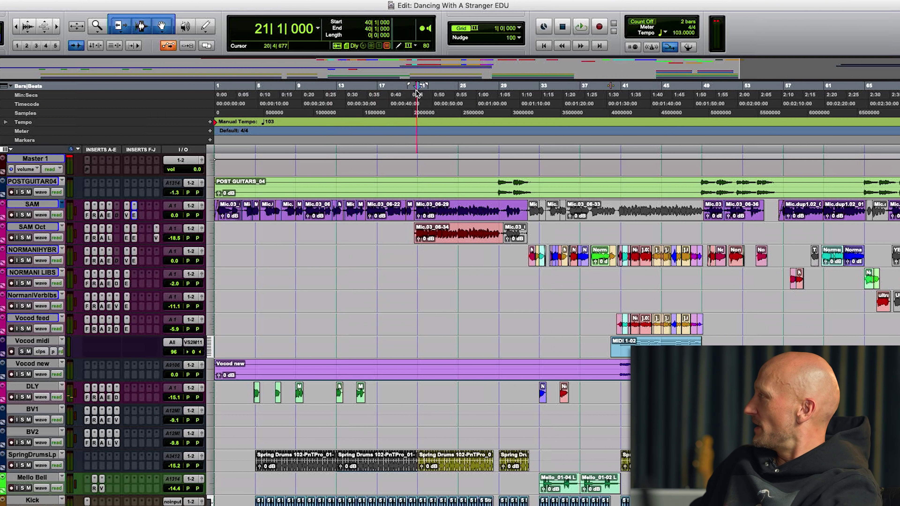
- Solo SAM Oct and SAM for playback and close SAM Oct's Little AlterBoy
left_click(22, 237)
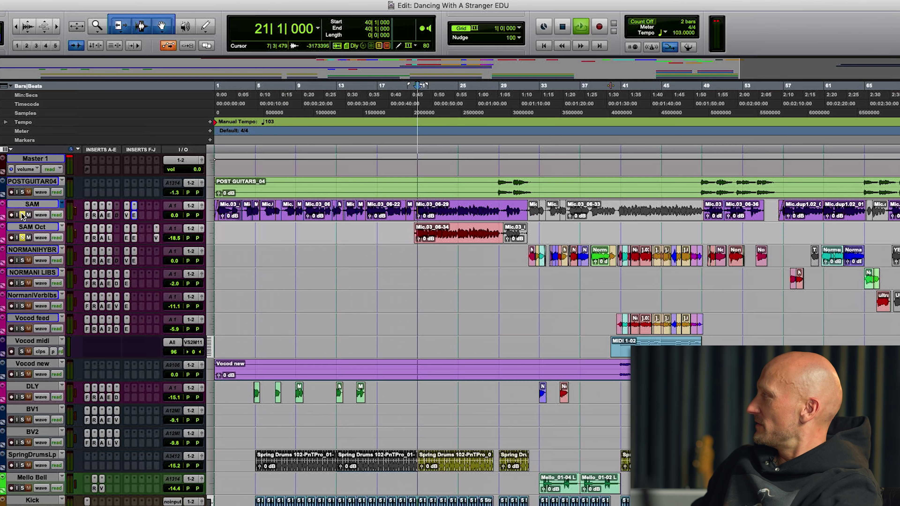
key("space")
left_click(22, 215)
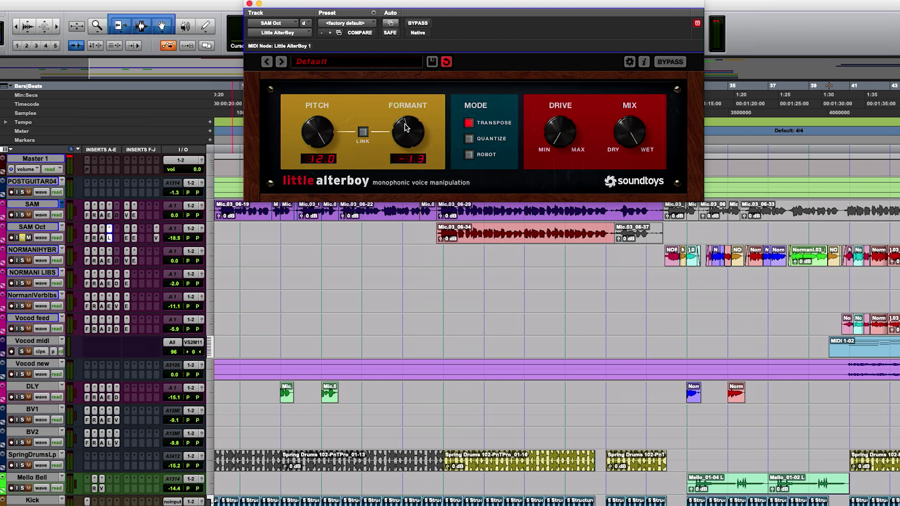
left_click(250, 3)
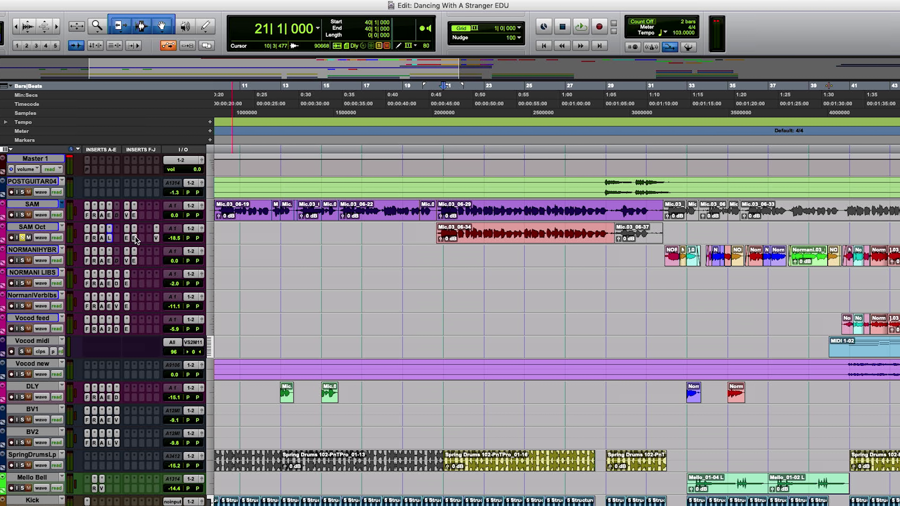
- Check SAM Oct's EchoBoy and ValhallaVintageVerb, then raise its volume from -18.5 to -8.6 dB
left_click(134, 238)
left_click(157, 238)
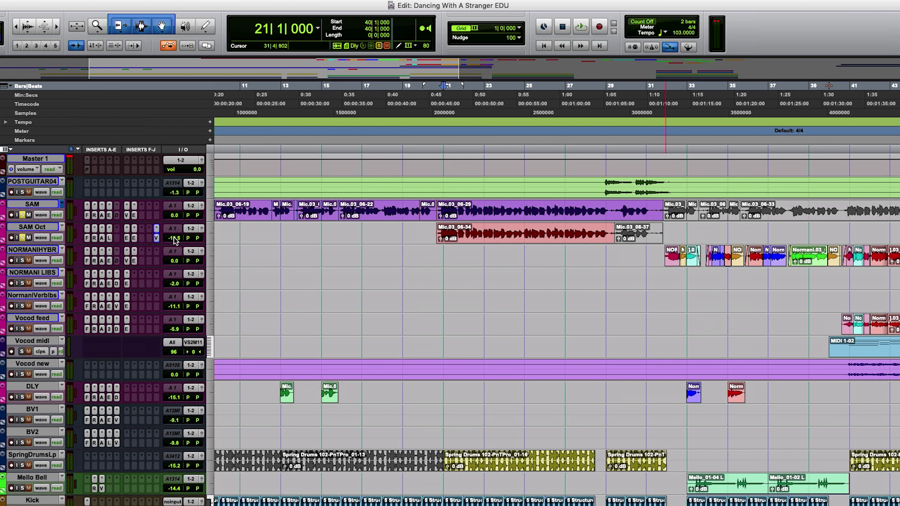
left_click_drag(174, 240, 181, 237)
key("space")
key("space")
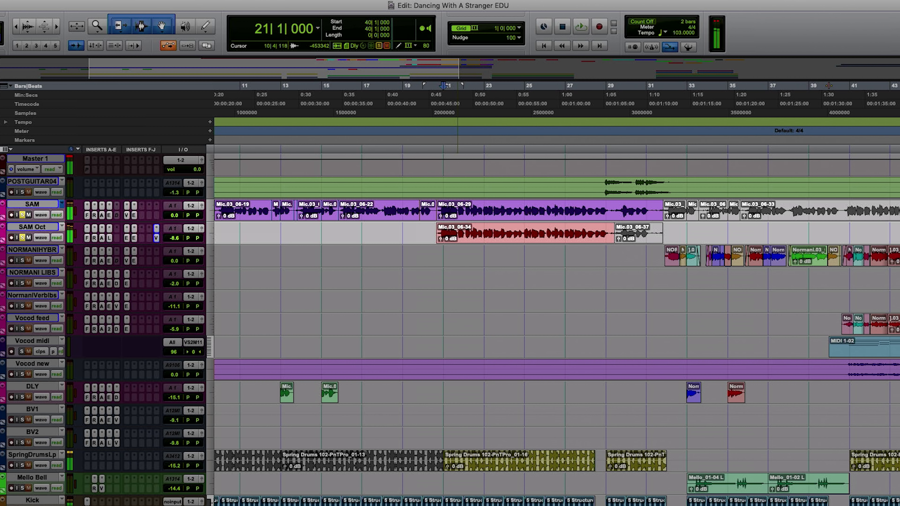
- Open Vocod feed's VocalSynth 2, close its presets panel, and lower the window below the timeline
scroll(287, 244, "right", 10)
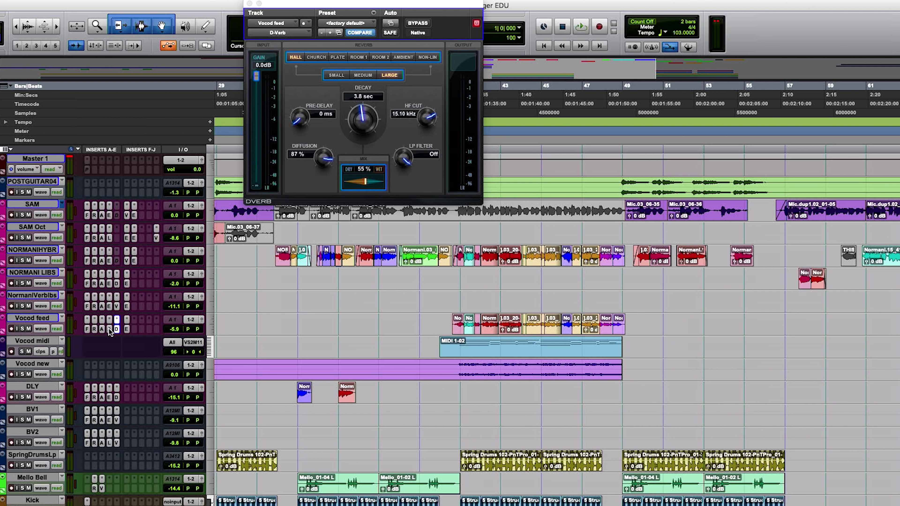
left_click(109, 329)
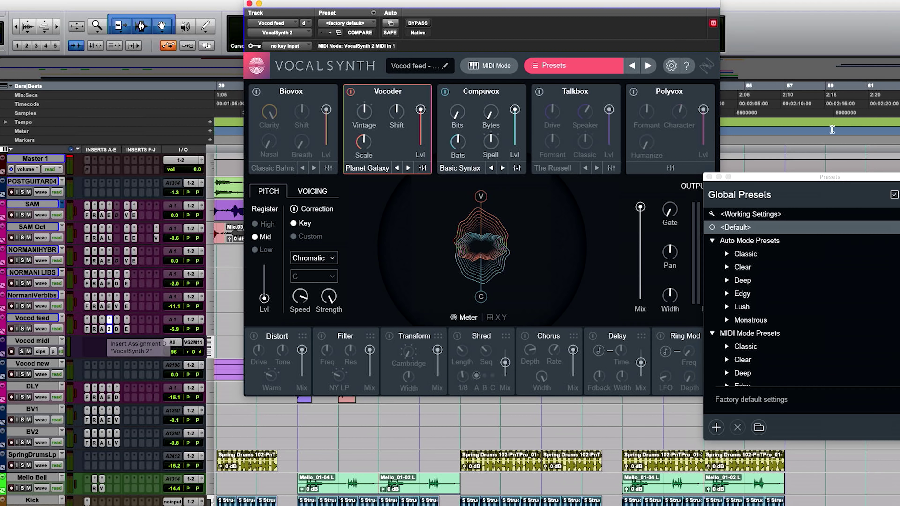
left_click(508, 140)
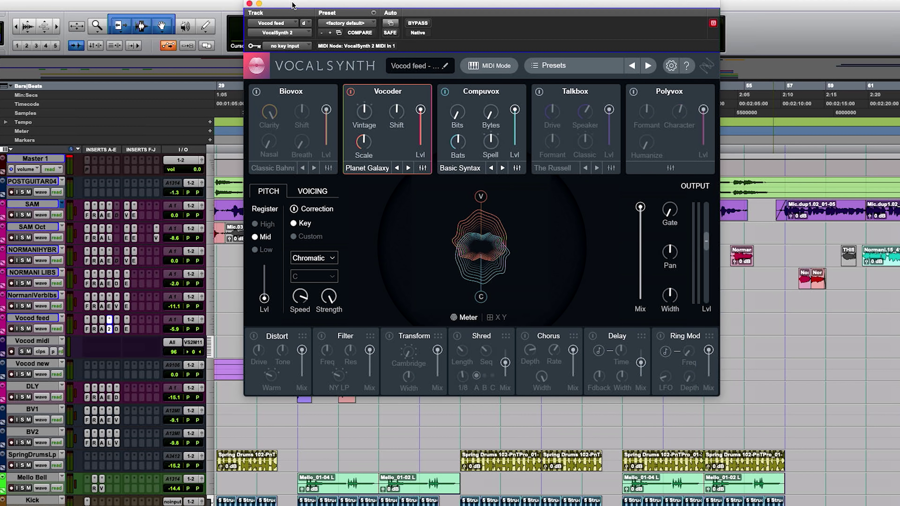
left_click_drag(293, 4, 293, 48)
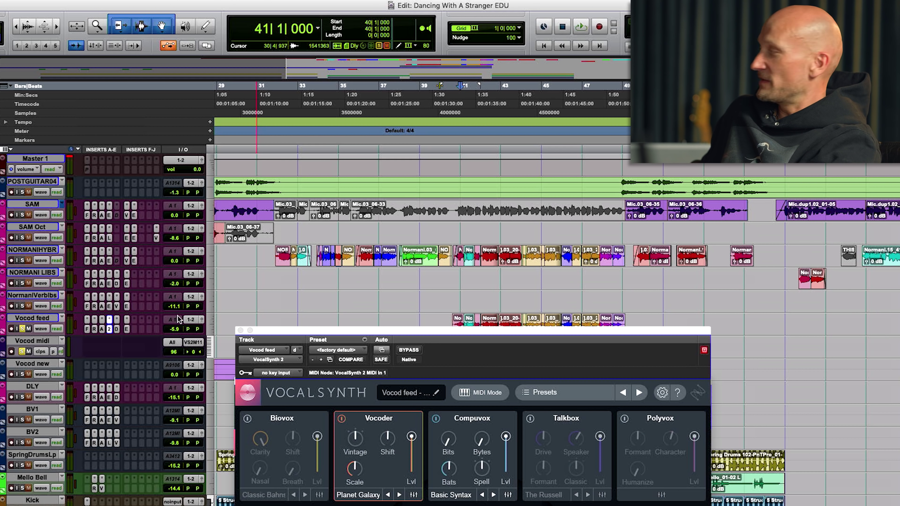
- Audition the vocoded section with the Vocod feed fader shown, then stop and unsolo Vocod new and NORMANIHYBR
key("space")
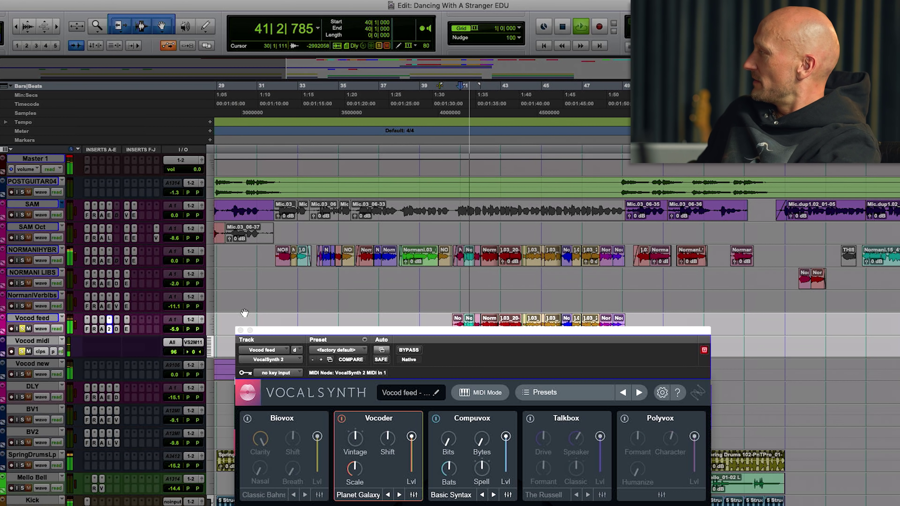
scroll(421, 236, "down", 3)
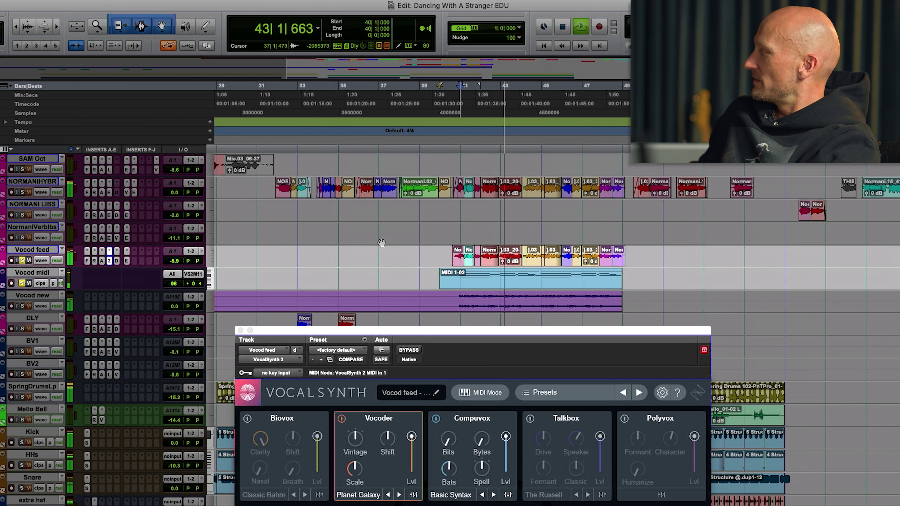
scroll(369, 248, "up", 2)
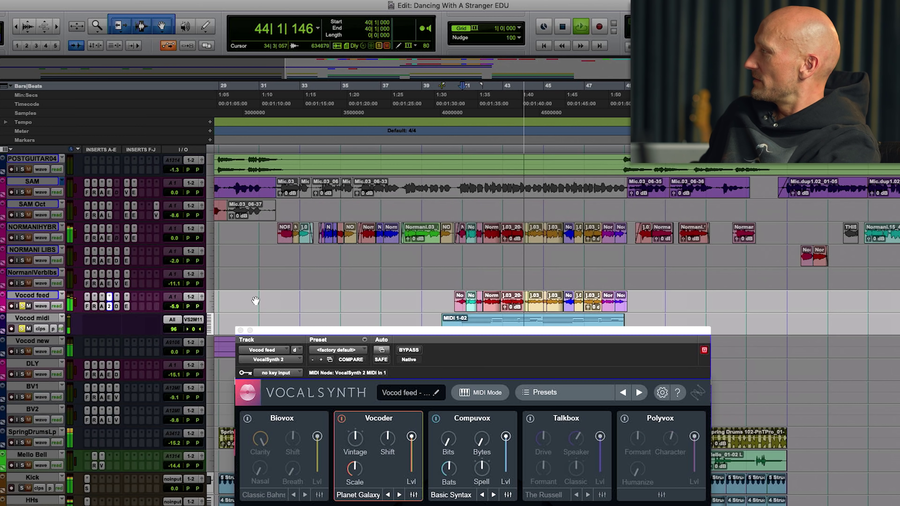
left_click(176, 307)
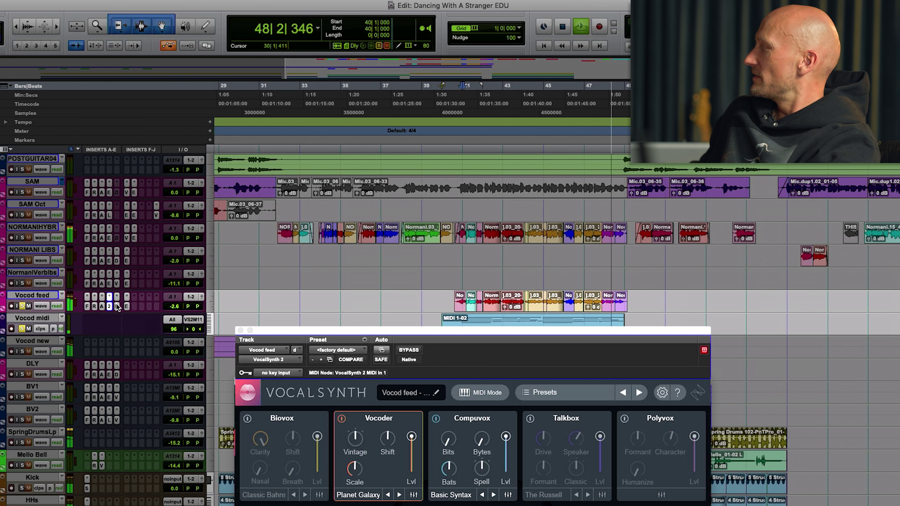
key("space")
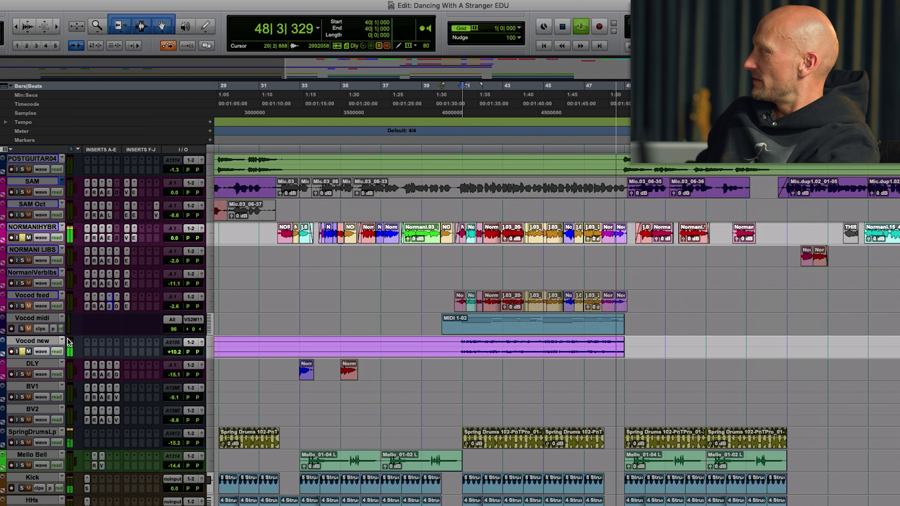
key("space")
left_click(22, 351, "alt")
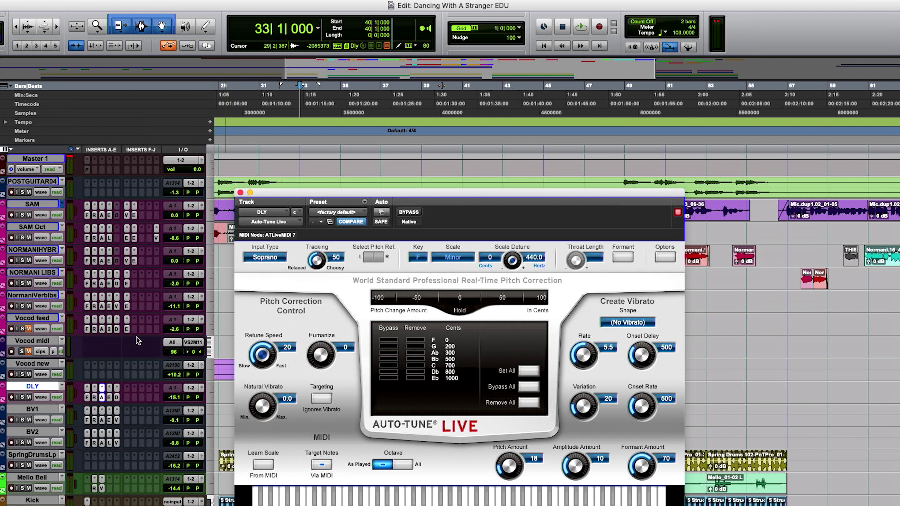
- Open DLY's EchoBoy delay, move it aside, and zoom in with the start point at bar 32
left_click(110, 397)
left_click_drag(354, 194, 562, 222)
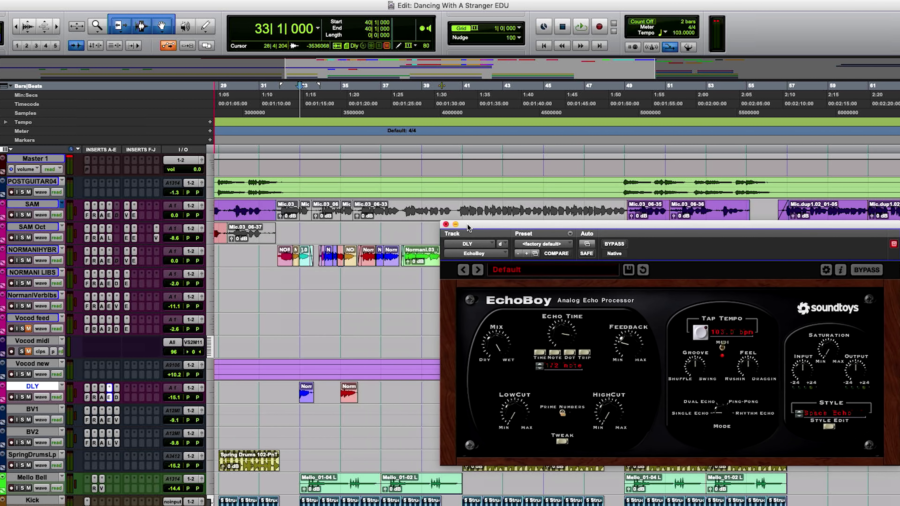
left_click(276, 96)
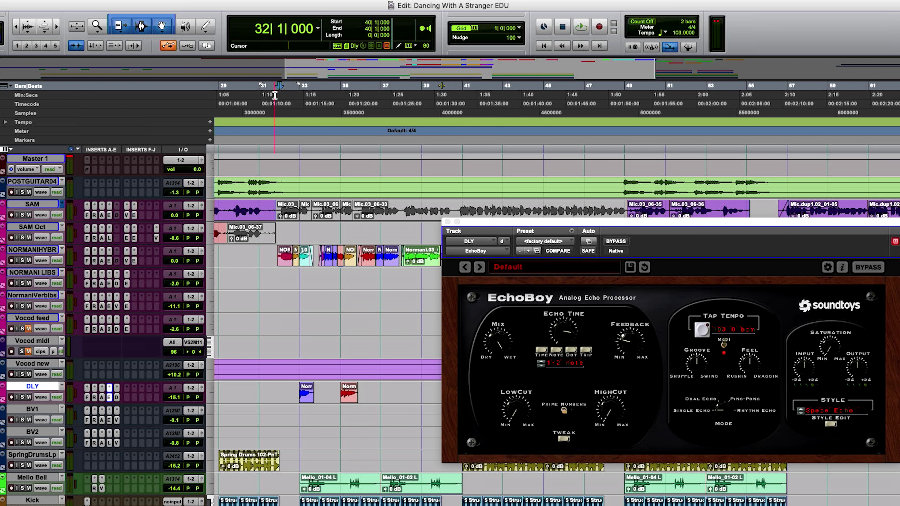
key("super+bracketright")
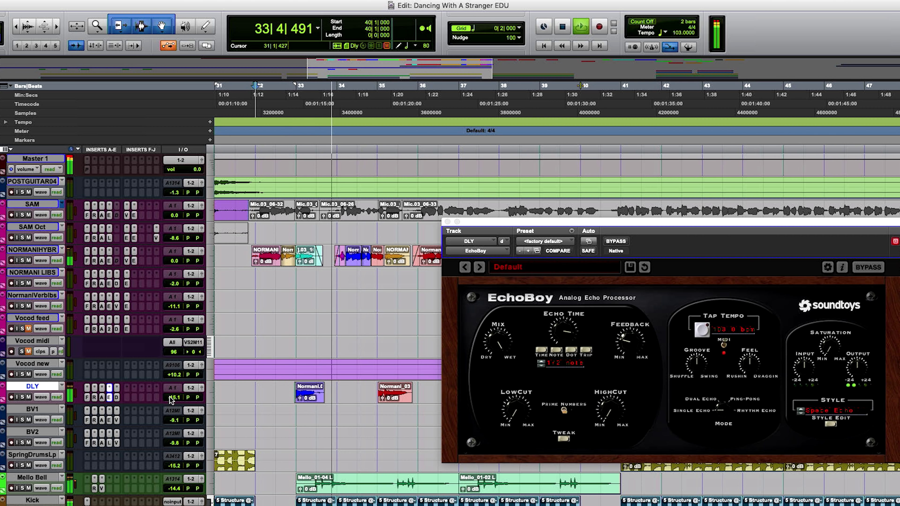
key("space")
- Solo NORMANIHYBR and DLY, audition the delay from bar 32, then open DLY's D-Verb
key("shift+s")
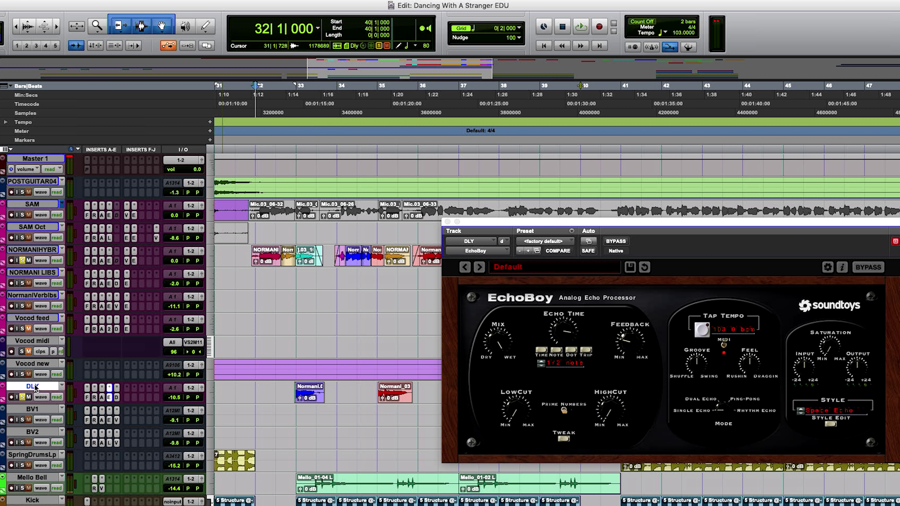
left_click(448, 222)
key("space")
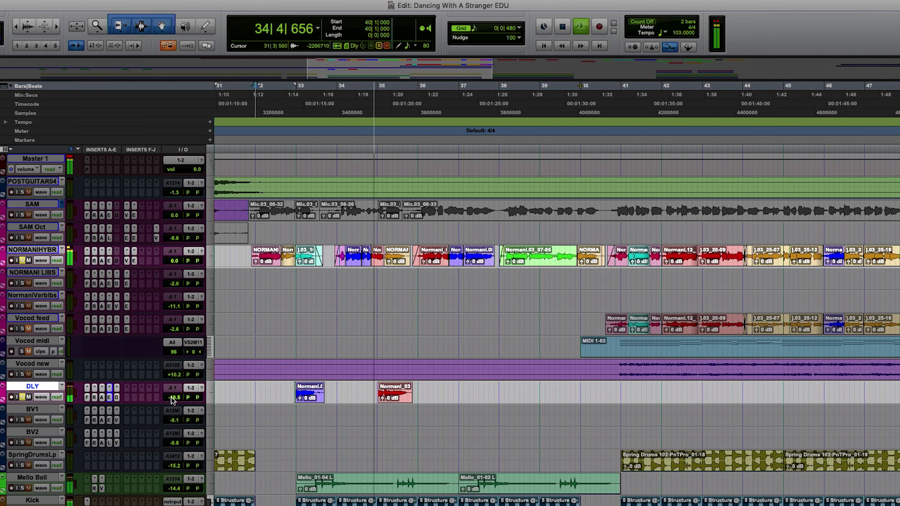
key("space")
left_click(110, 397)
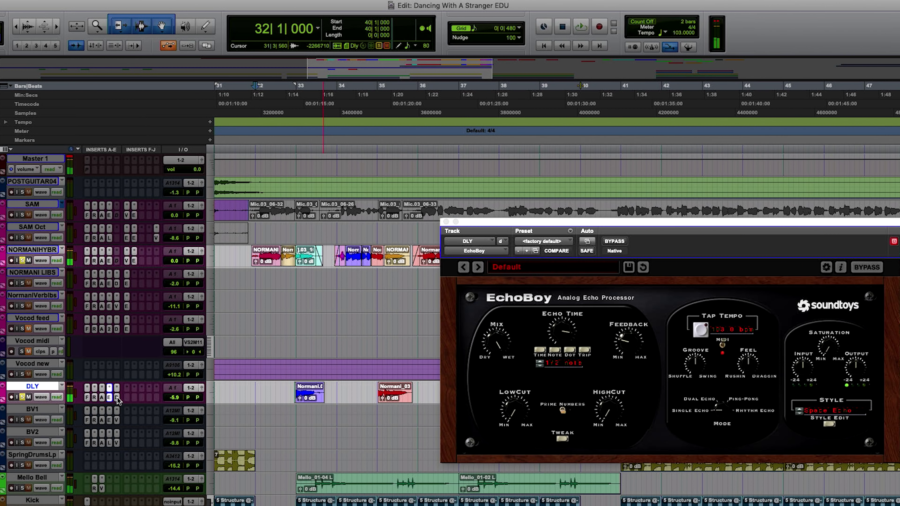
left_click(118, 398)
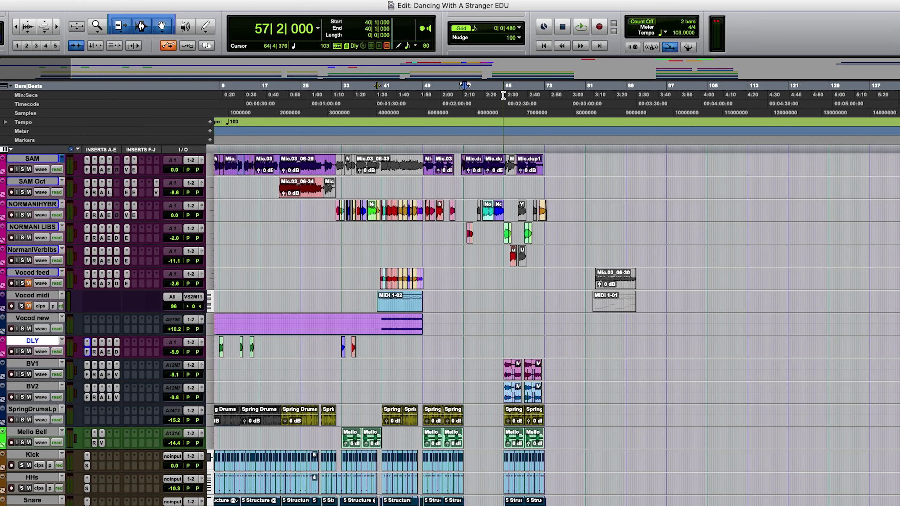
scroll(436, 412, "up", 2)
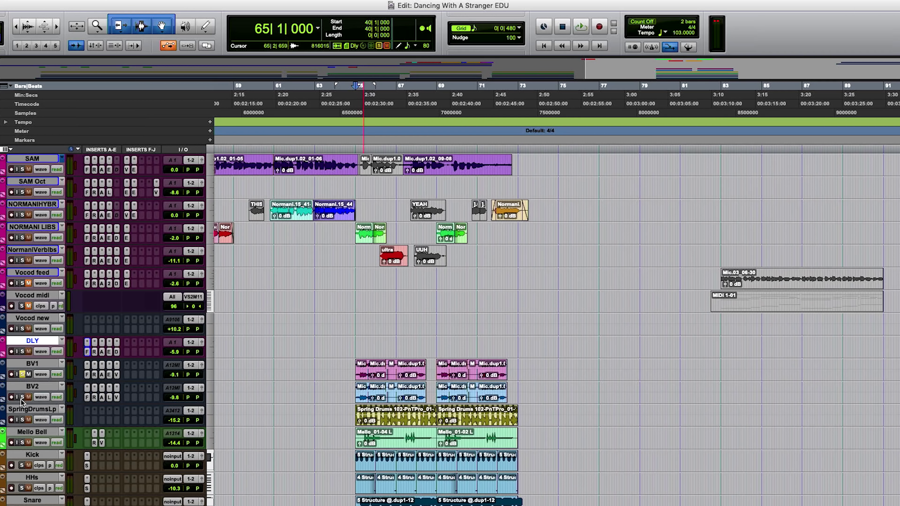
- Play the BV1 and BV2 background vocal section around bar 65
key("space")
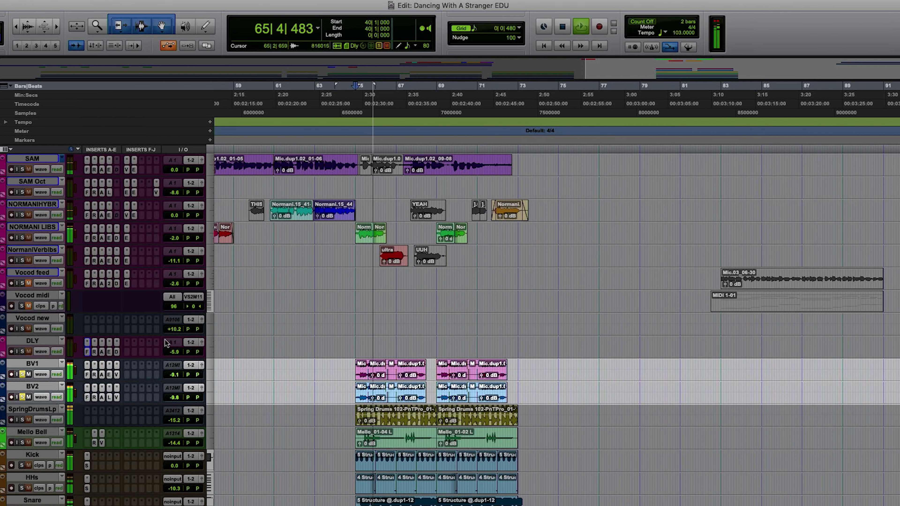
scroll(150, 273, "up", 2)
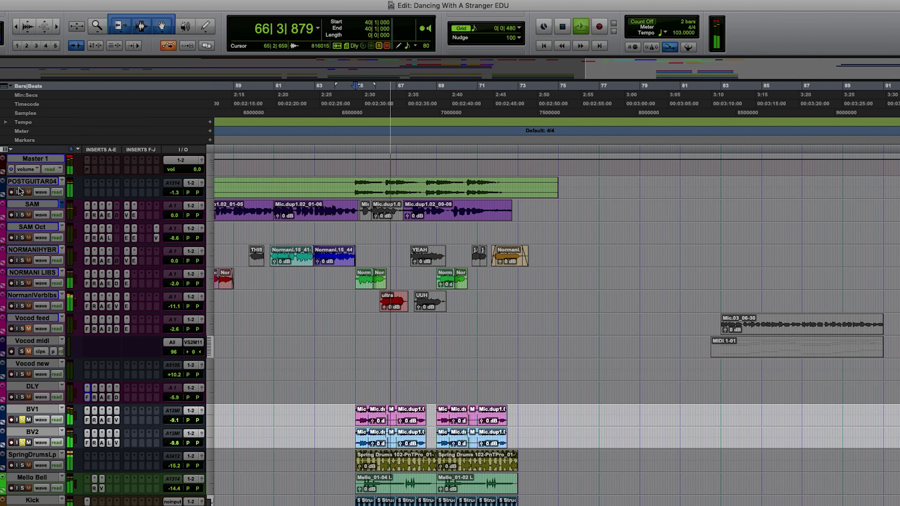